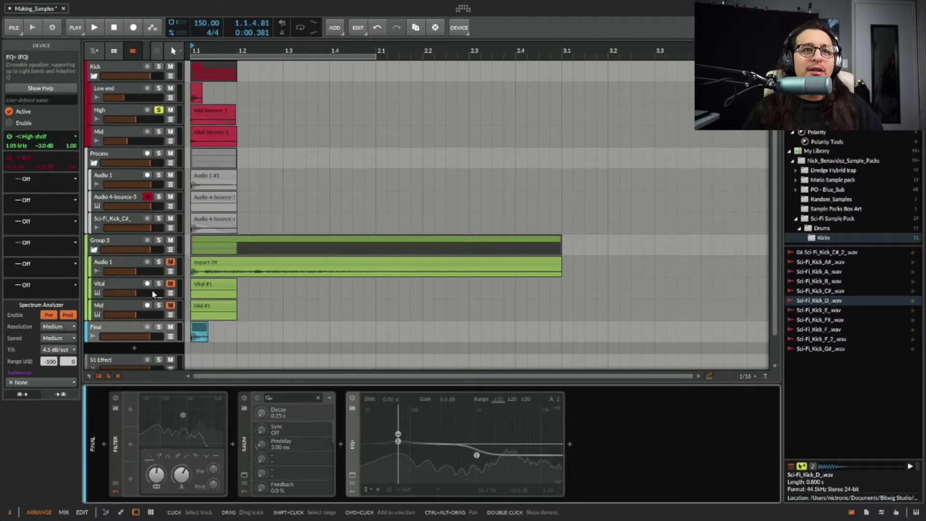
Step: Open the Komplete Kontrol window of the Mid track in Group 3 and audition that track soloed
{"action": "left_click", "coordinate": [119, 302]}
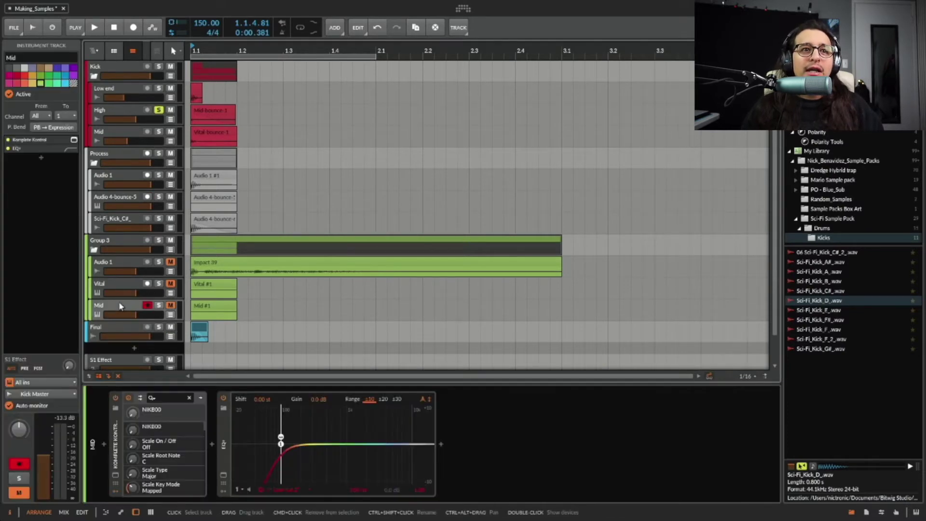
{"action": "left_click", "coordinate": [116, 476]}
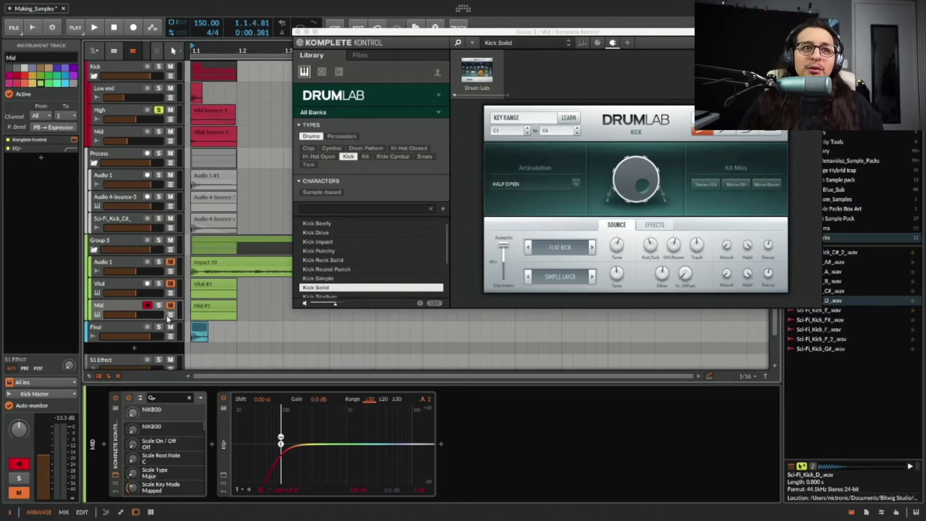
{"action": "left_click", "coordinate": [157, 306]}
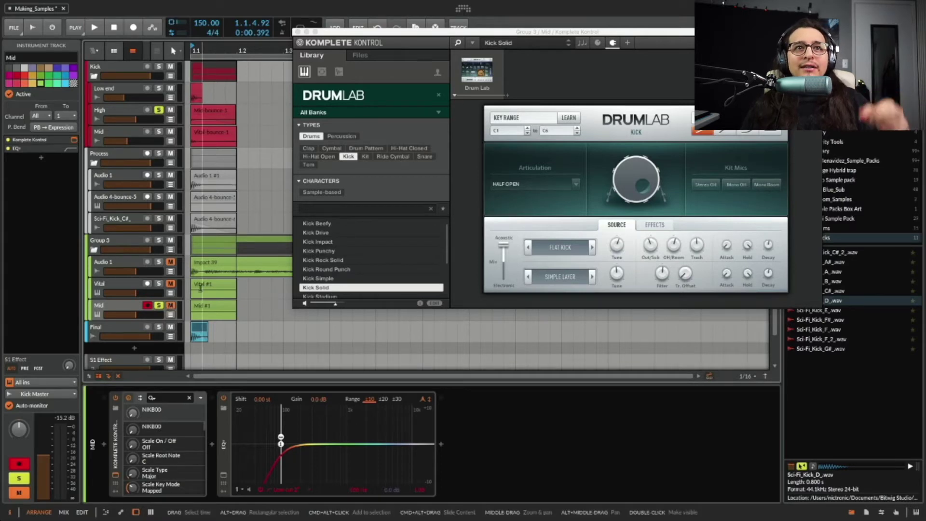
{"action": "left_click", "coordinate": [160, 308]}
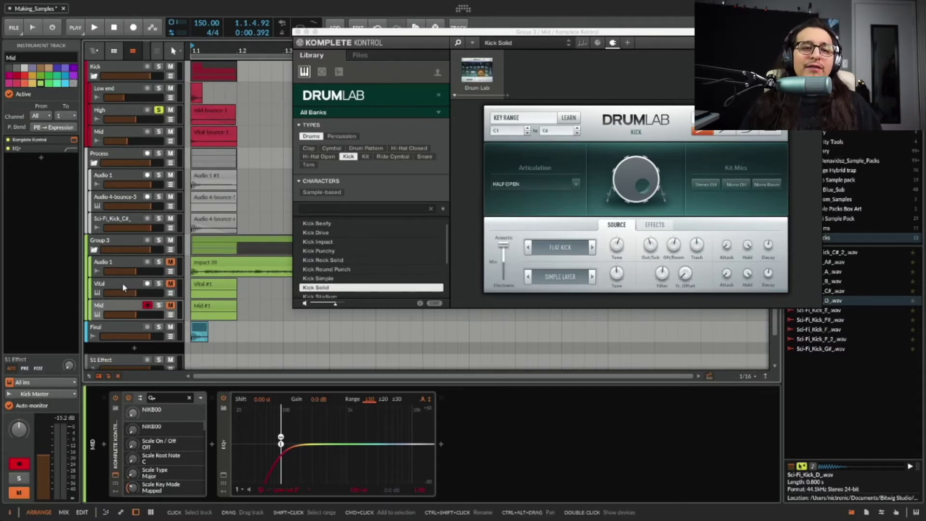
Step: Solo the Vital track in Group 3 and show its Vital synth window instead of Komplete Kontrol
{"action": "left_click", "coordinate": [158, 284]}
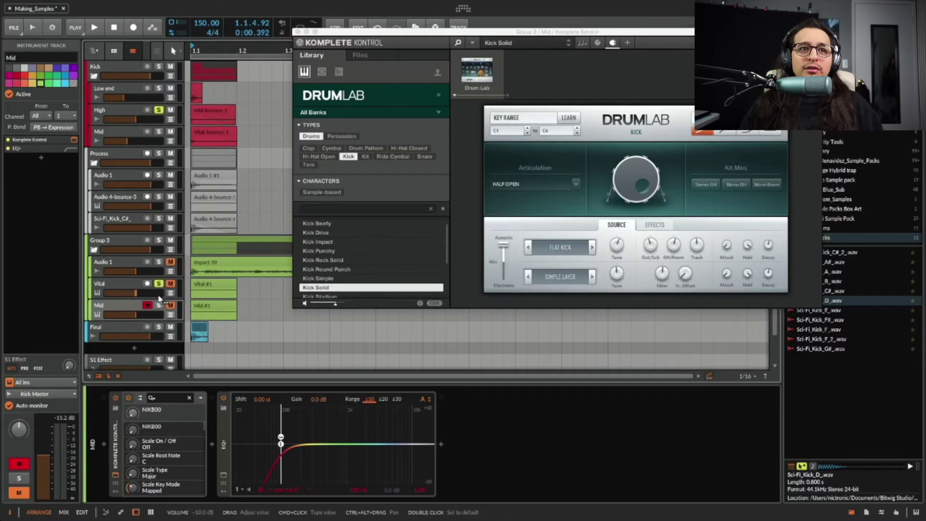
{"action": "left_click", "coordinate": [121, 285]}
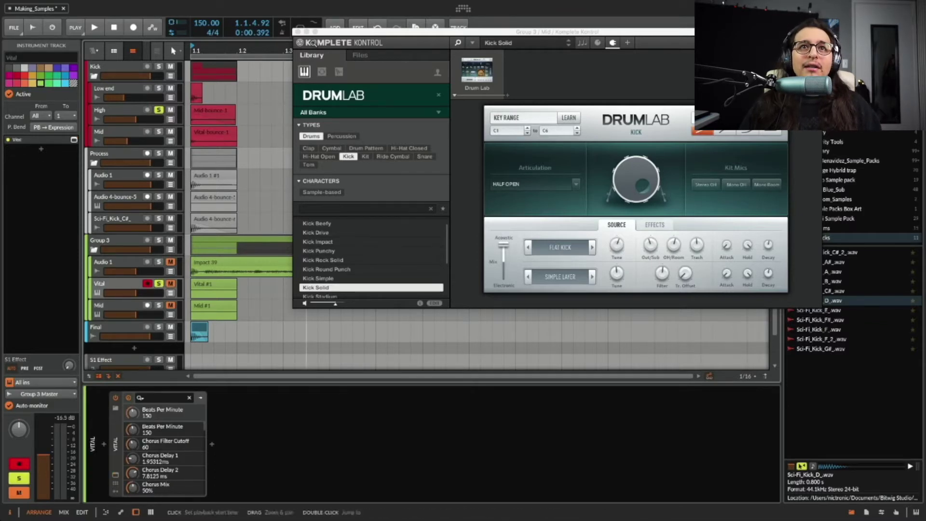
{"action": "left_click", "coordinate": [298, 32]}
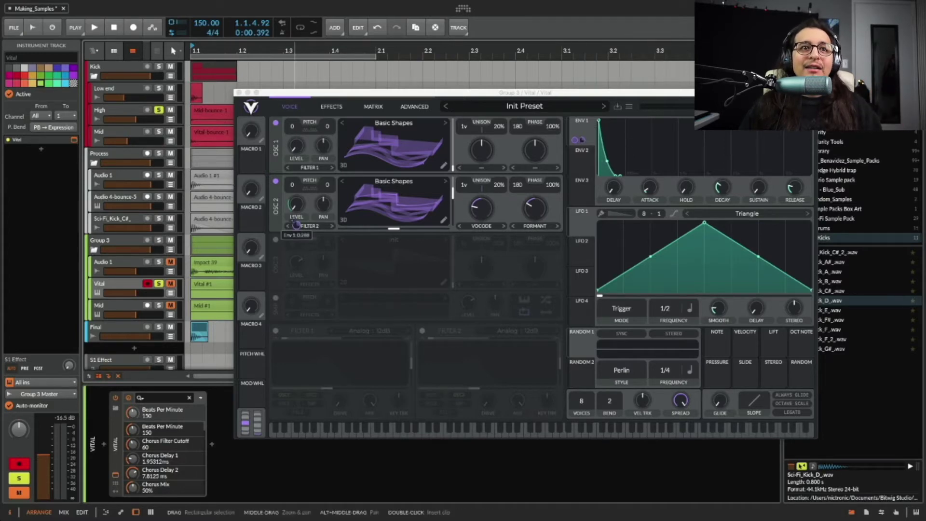
Step: Remove the High track's solo, play the soloed Vital layer, and close the Vital window
{"action": "key", "text": "space"}
{"action": "left_click", "coordinate": [159, 111]}
{"action": "key", "text": "space"}
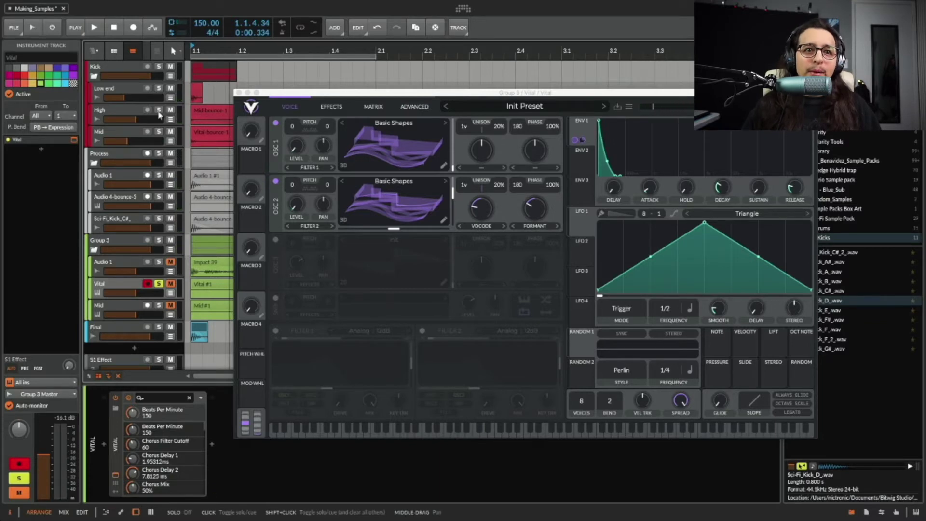
{"action": "key", "text": "space"}
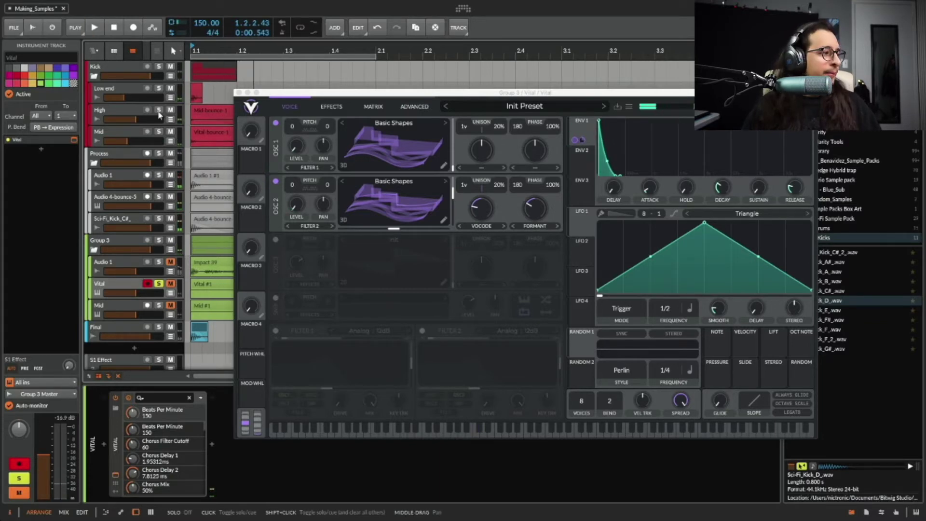
{"action": "key", "text": "space"}
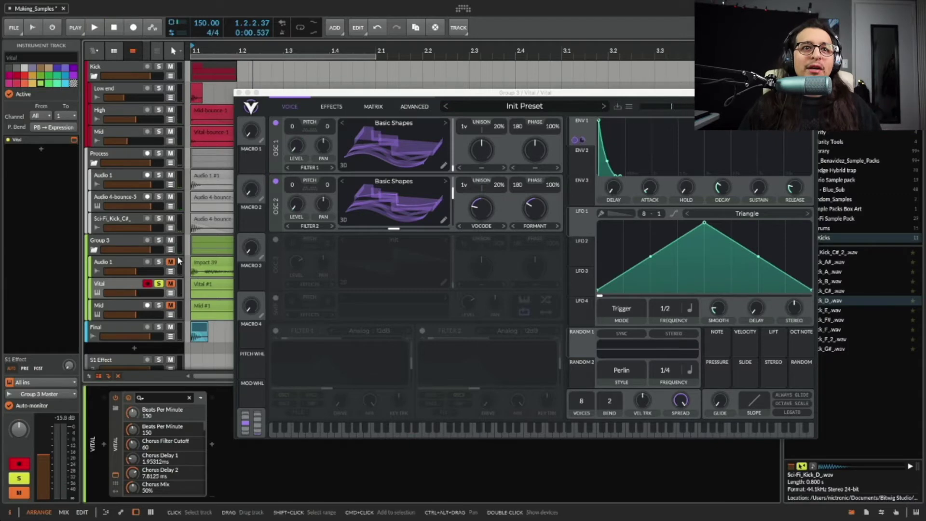
{"action": "left_click", "coordinate": [238, 92]}
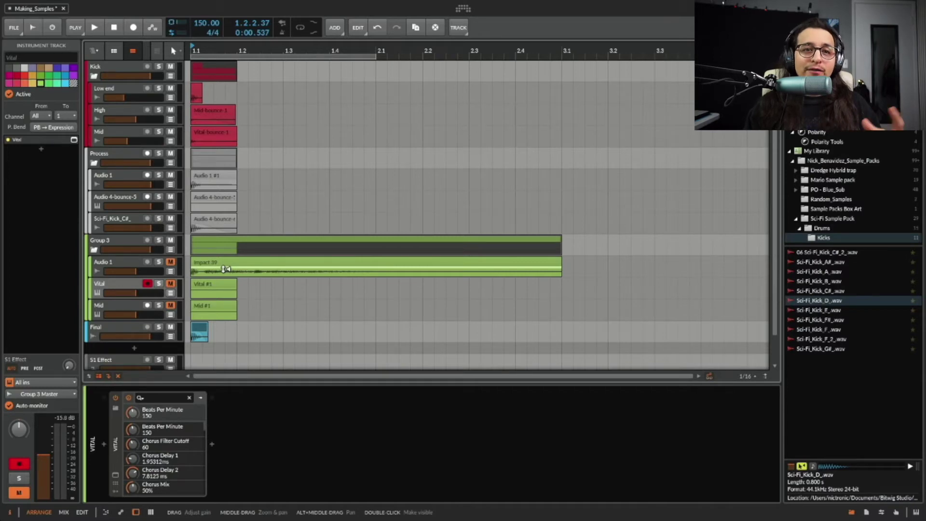
Step: Solo Audio 1 in Group 3, shorten its Impact 39 clip to about a sixteenth note, and play it
{"action": "left_click", "coordinate": [159, 262]}
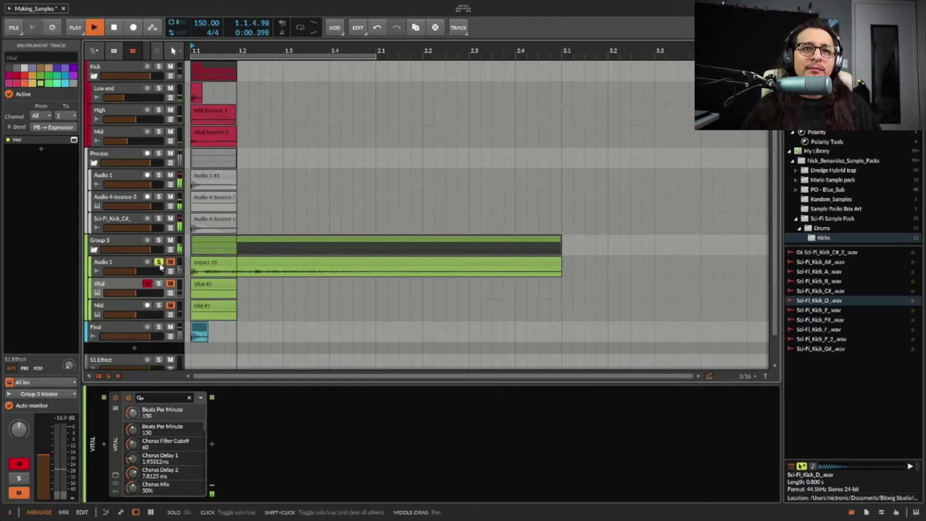
{"action": "key", "text": "space"}
{"action": "left_click_drag", "start_coordinate": [557, 265], "coordinate": [201, 265]}
{"action": "left_click", "coordinate": [193, 271]}
{"action": "key", "text": "space"}
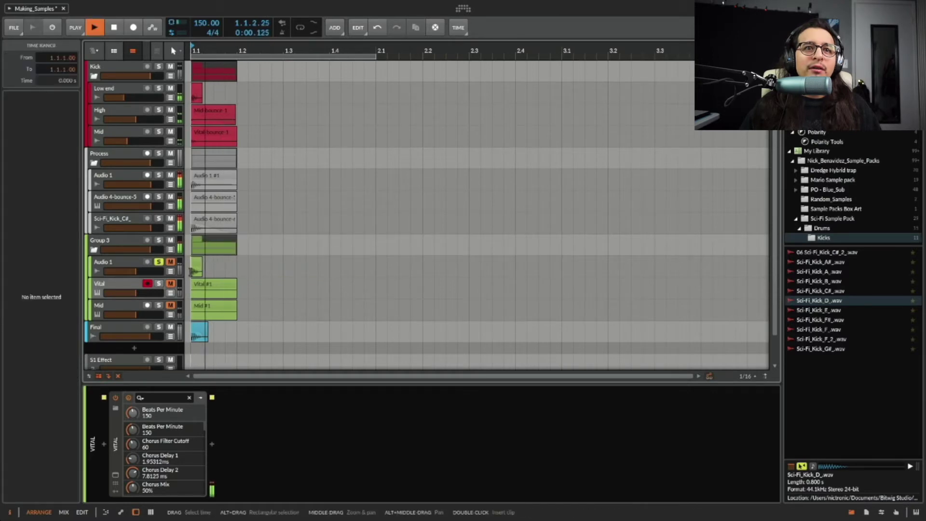
{"action": "key", "text": "space"}
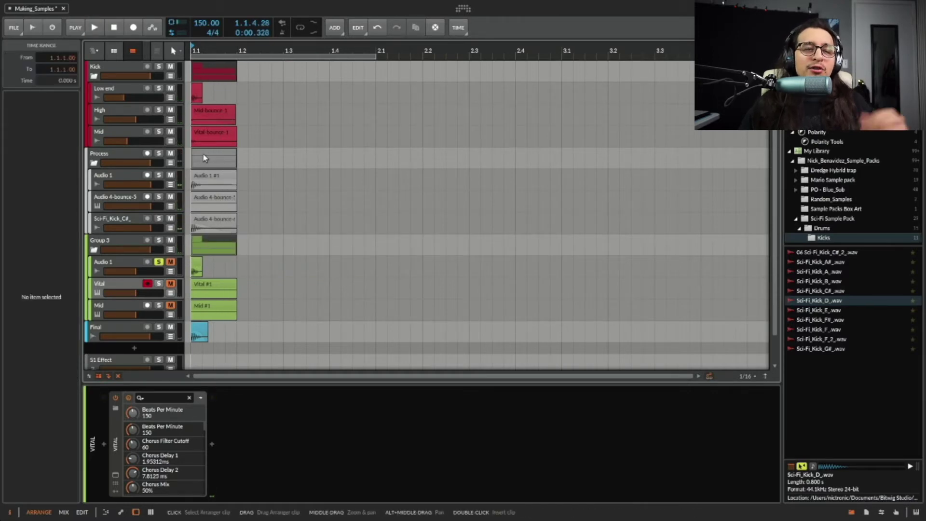
Step: Solo the Low end track instead of Audio 1, show its device chain, and play it
{"action": "left_click", "coordinate": [125, 91]}
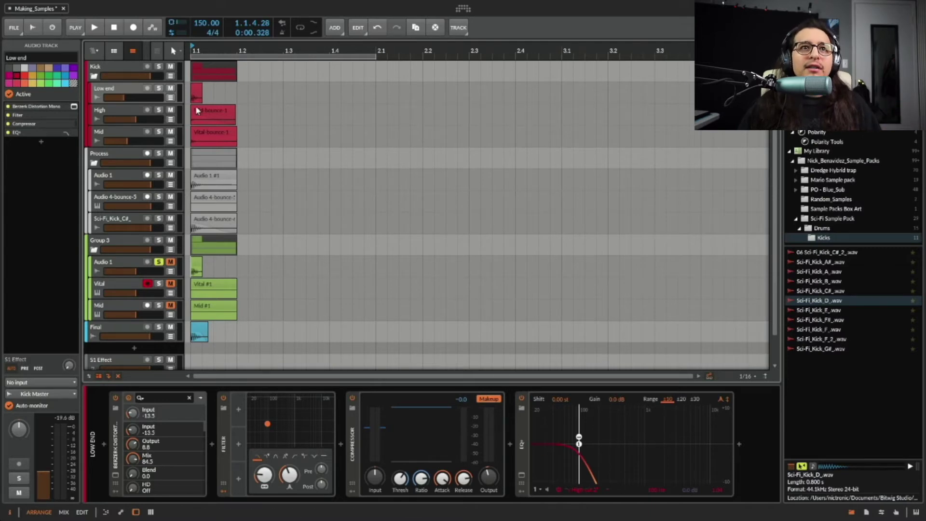
{"action": "key", "text": "s"}
{"action": "key", "text": "space"}
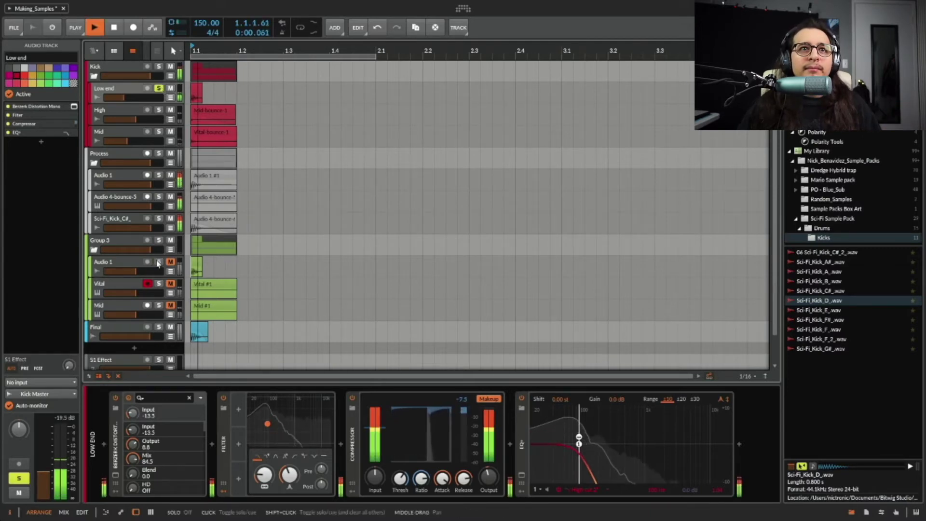
{"action": "key", "text": "space"}
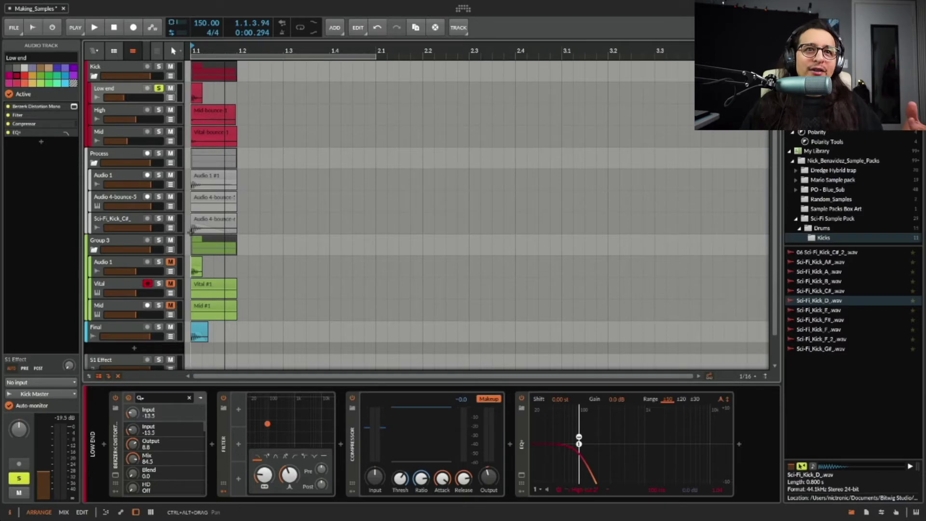
Step: Audition the Final track soloed, with the Low end solo removed, and unsolo it after playback
{"action": "left_click", "coordinate": [159, 329]}
{"action": "left_click", "coordinate": [128, 331]}
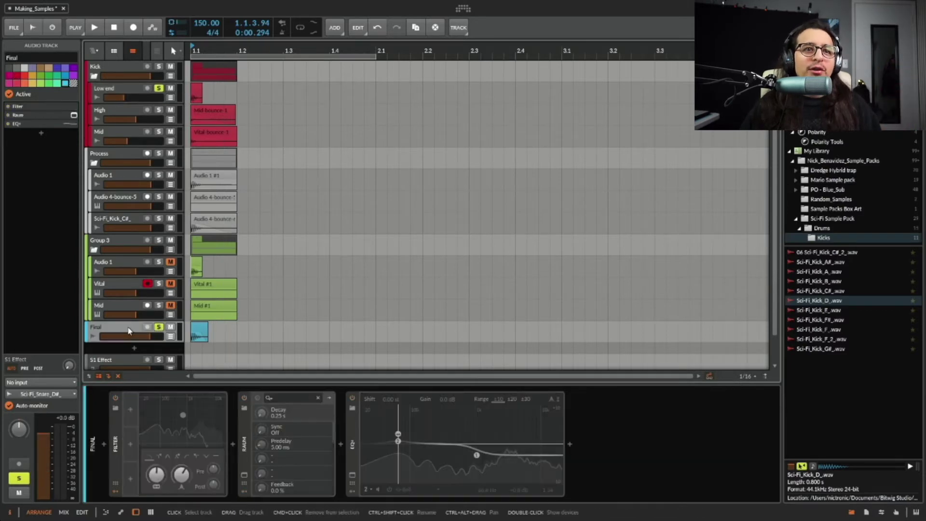
{"action": "key", "text": "space"}
{"action": "left_click", "coordinate": [159, 88]}
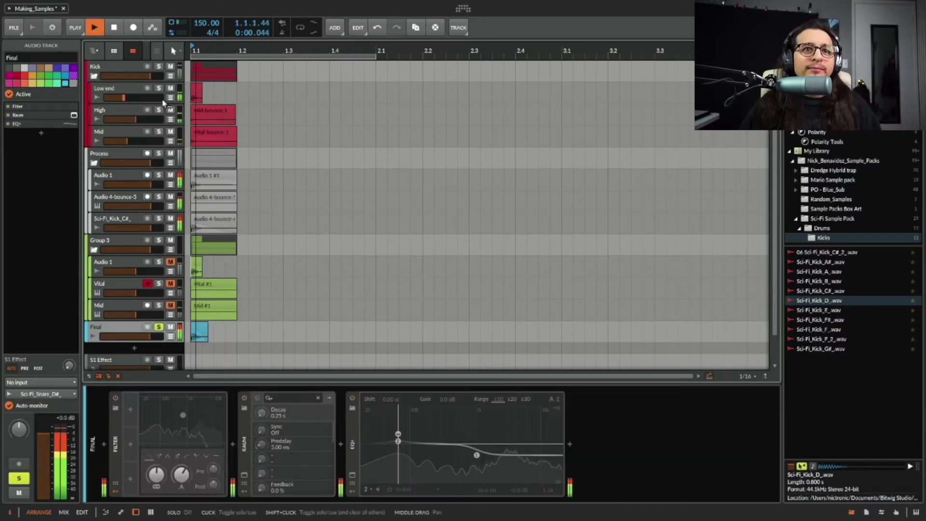
{"action": "key", "text": "space"}
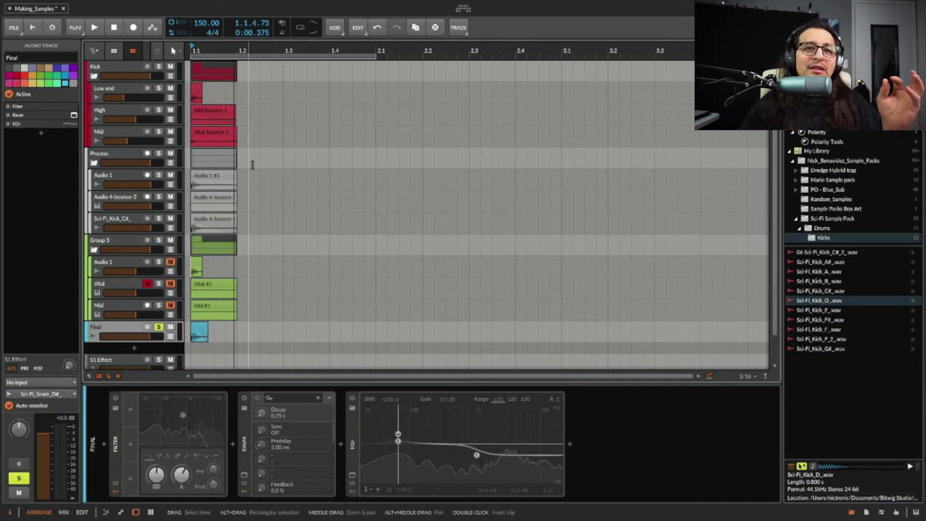
{"action": "left_click", "coordinate": [160, 328]}
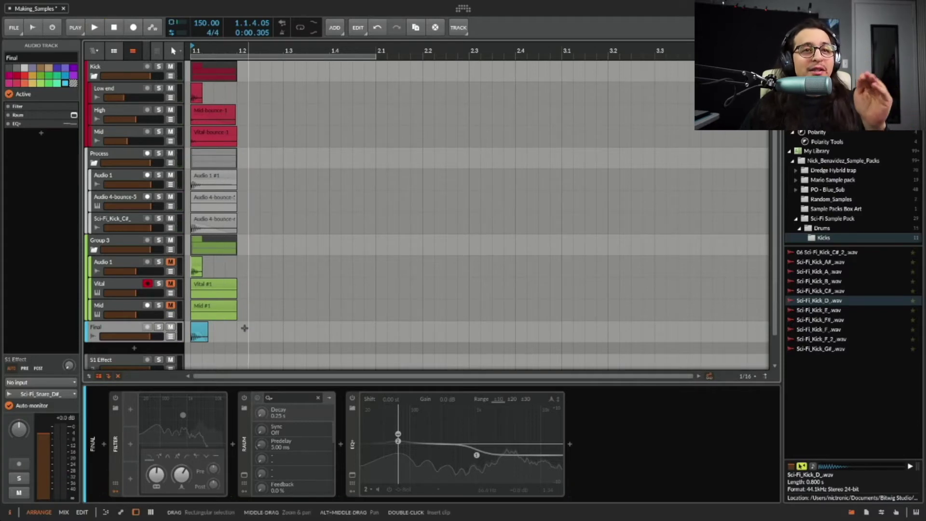
Step: Solo the High track, compare its devices with those of the Mid track below, and play the High layer
{"action": "left_click", "coordinate": [158, 110]}
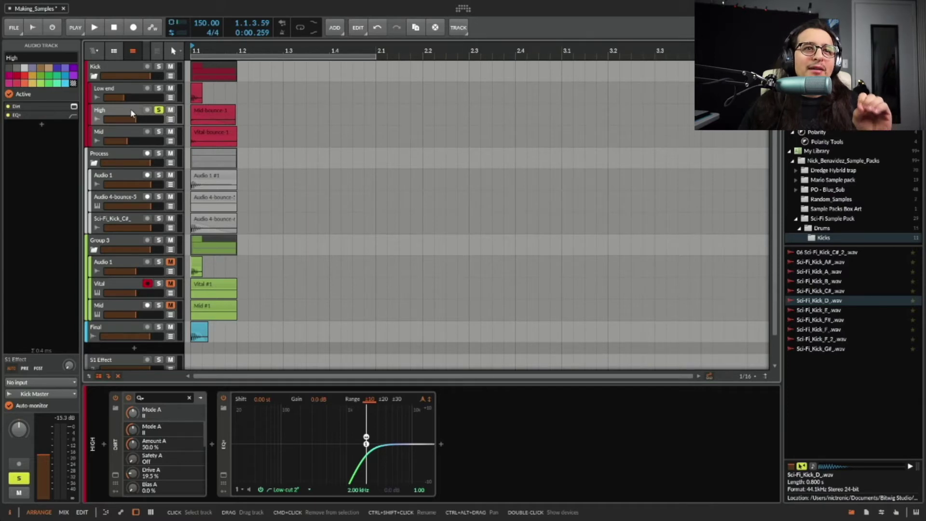
{"action": "left_click", "coordinate": [117, 134]}
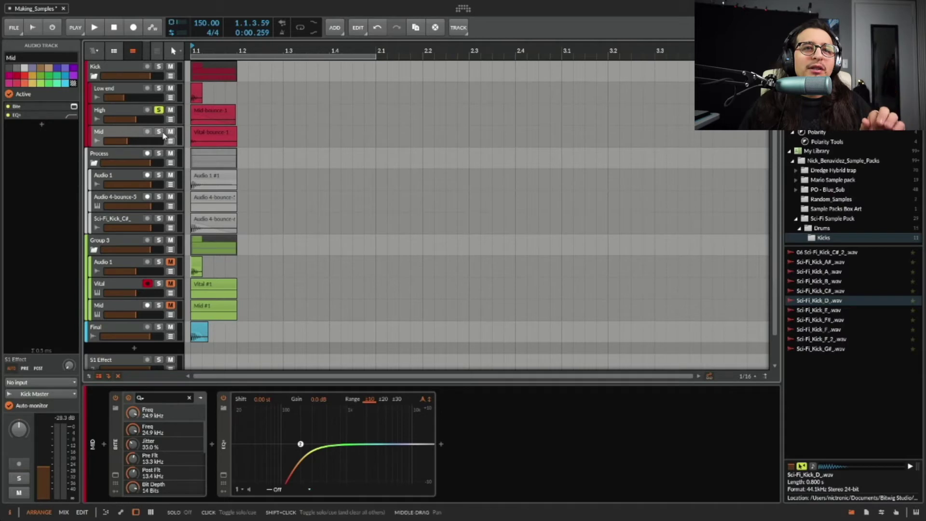
{"action": "left_click", "coordinate": [150, 113]}
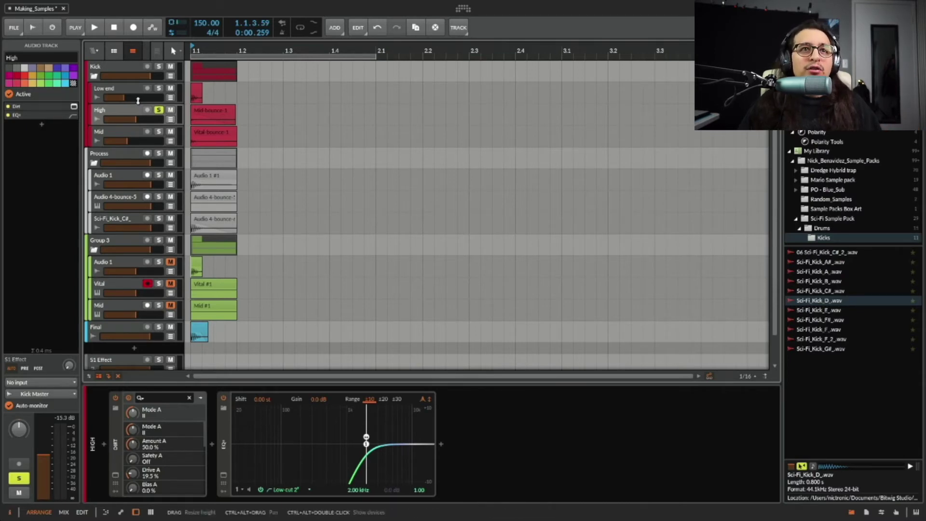
{"action": "key", "text": "space"}
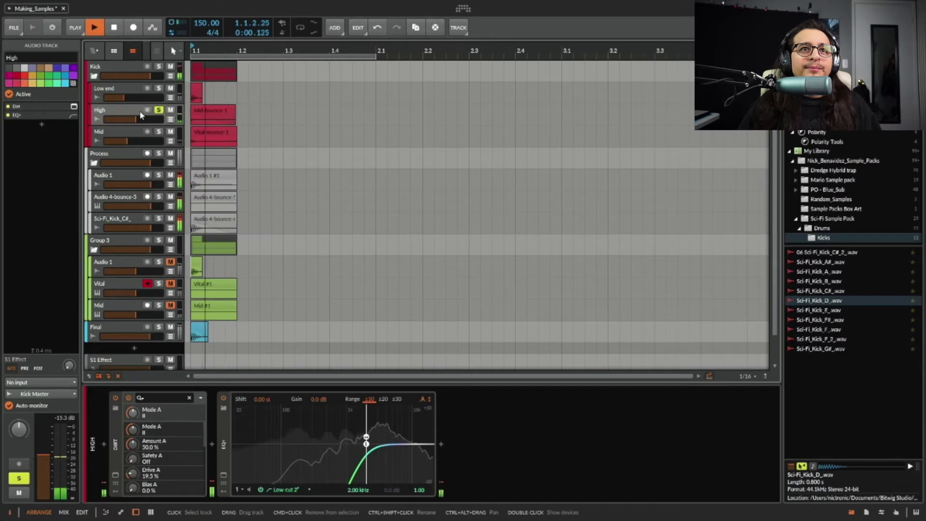
{"action": "key", "text": "space"}
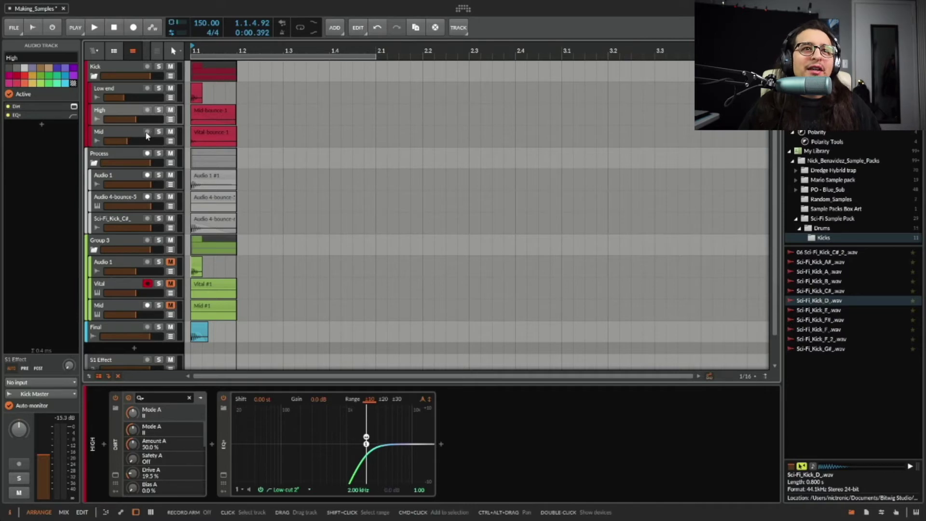
Step: Solo the Mid track in the Kick group, play it twice, and unsolo it
{"action": "left_click", "coordinate": [158, 131]}
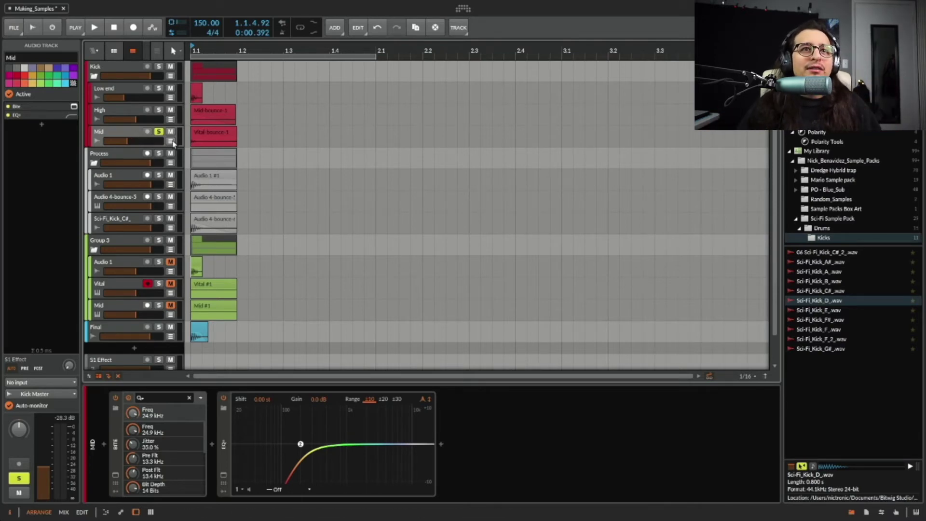
{"action": "key", "text": "space"}
{"action": "key", "text": "space"}
{"action": "key", "text": "space"}
{"action": "key", "text": "space"}
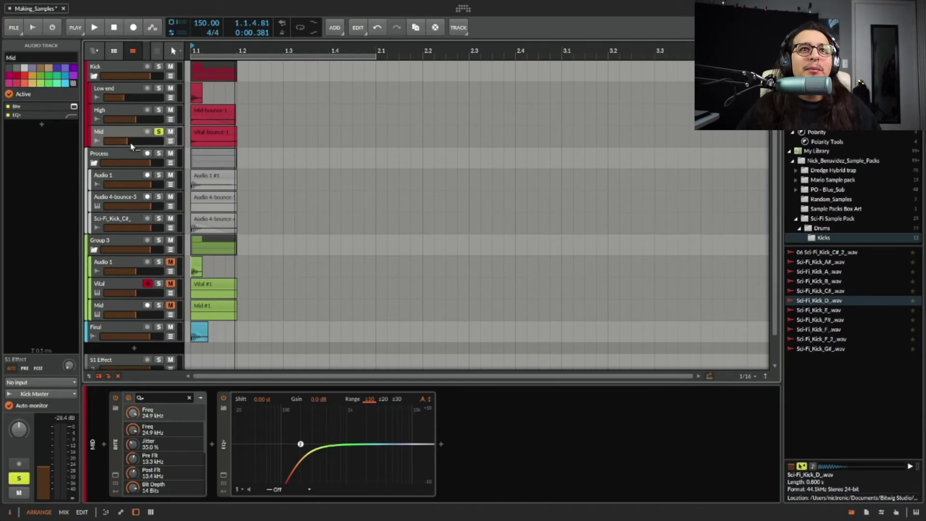
{"action": "left_click", "coordinate": [160, 133]}
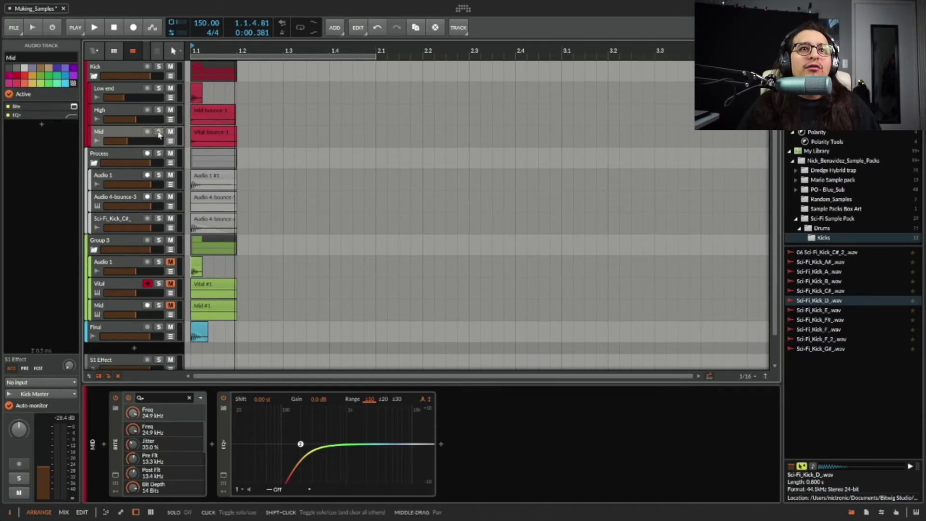
Step: Audition the soloed Audio 1 track in the Process group, and solo Audio 4-bounce-5 with its Sampler shown
{"action": "left_click", "coordinate": [160, 175]}
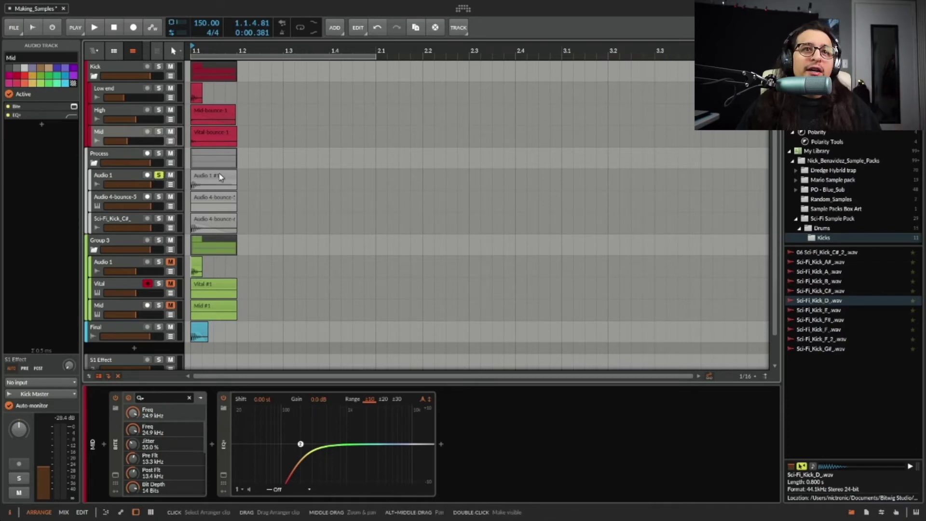
{"action": "key", "text": "space"}
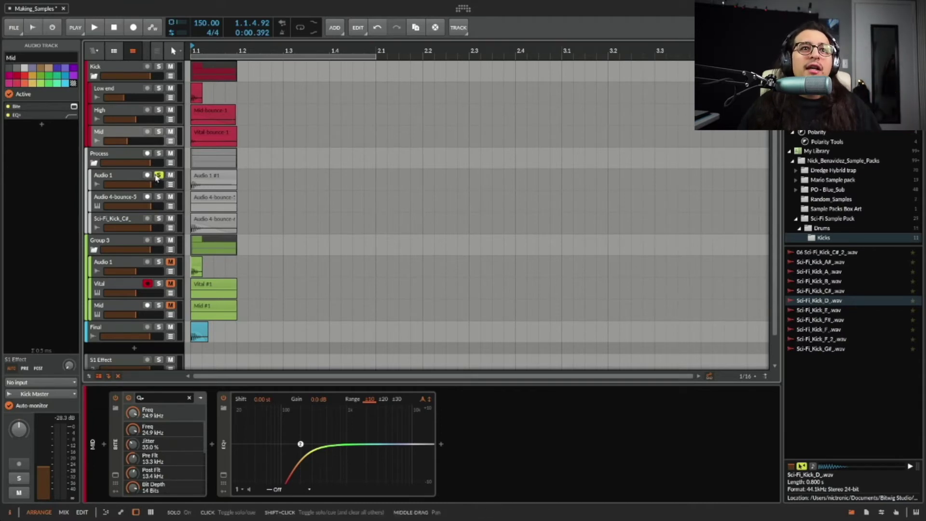
{"action": "left_click", "coordinate": [130, 184]}
{"action": "left_click", "coordinate": [124, 200]}
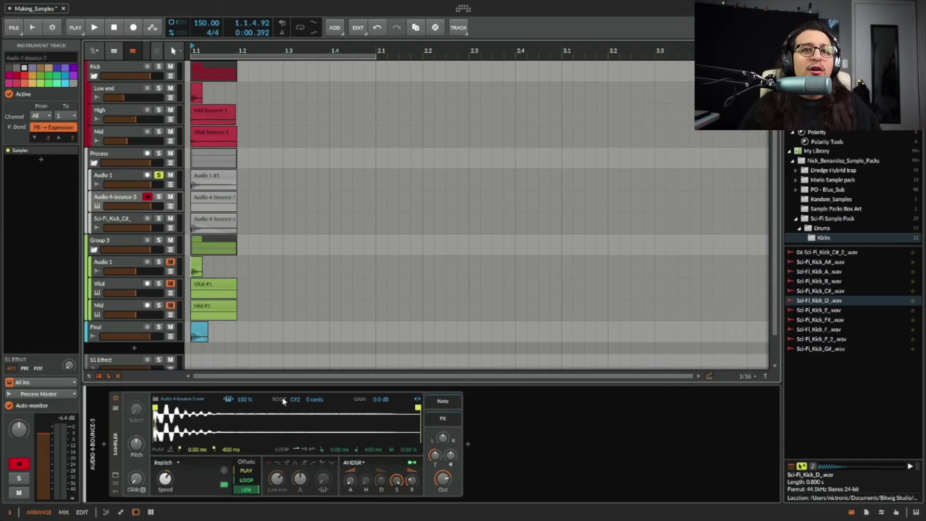
{"action": "left_click", "coordinate": [158, 197]}
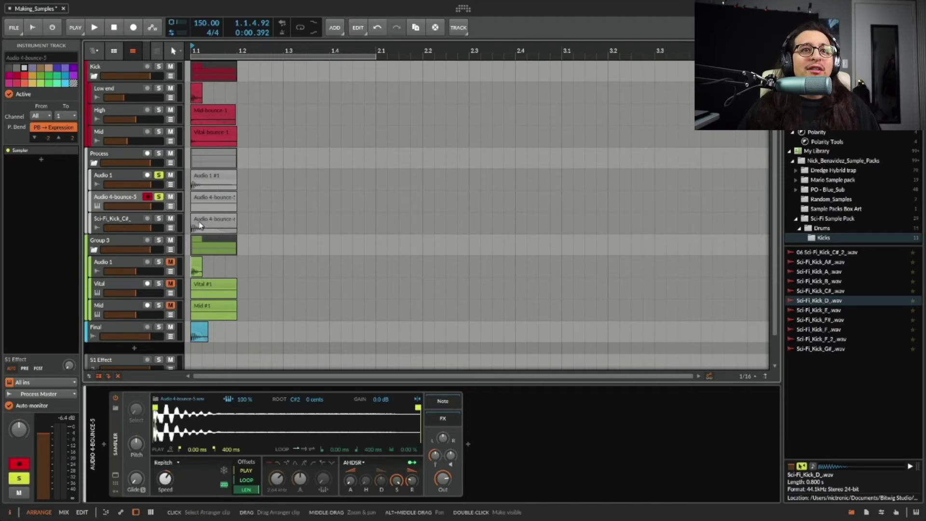
Step: Select Sci-Fi_Kick_C#_ in the Process group and make it the only soloed track
{"action": "left_click", "coordinate": [127, 229]}
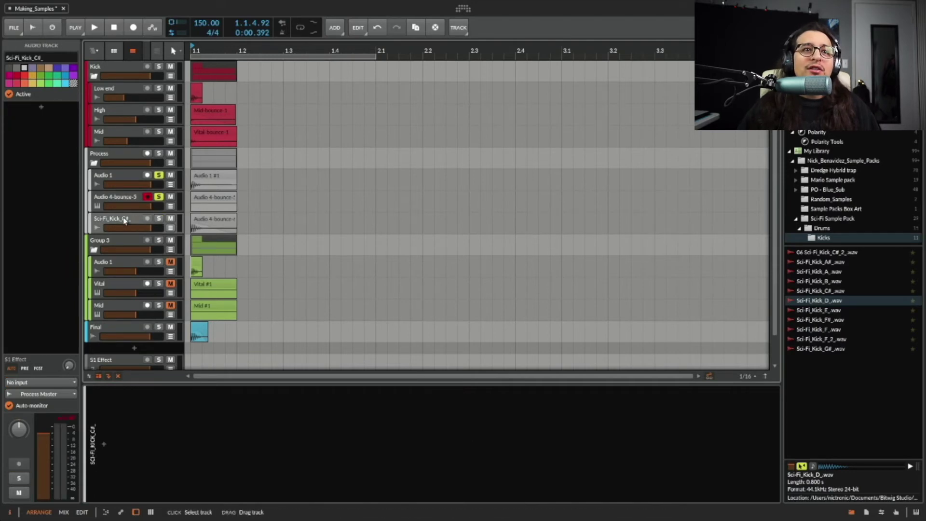
{"action": "left_click", "coordinate": [159, 218]}
{"action": "left_click", "coordinate": [158, 196]}
{"action": "left_click", "coordinate": [158, 175]}
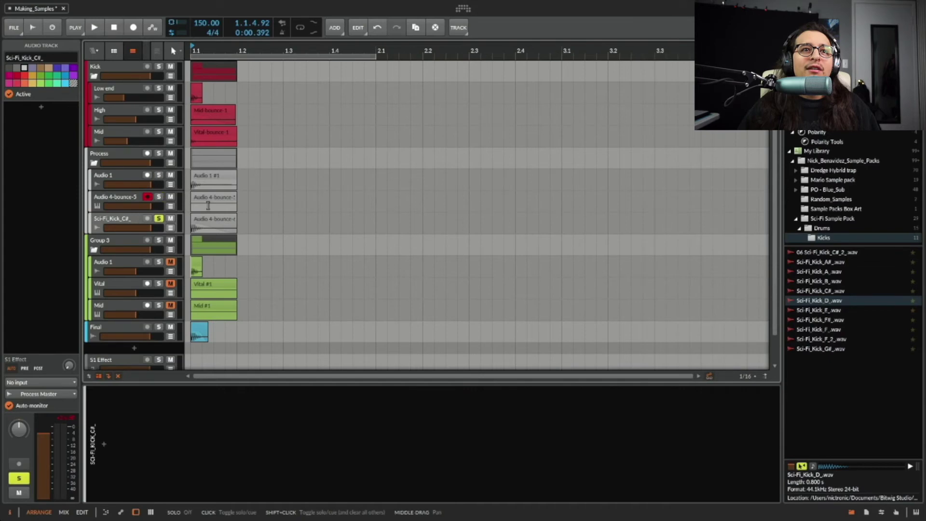
Step: Play the soloed Sci-Fi_Kick_C#_ track in the Process group and unsolo it
{"action": "key", "text": "space"}
{"action": "key", "text": "space"}
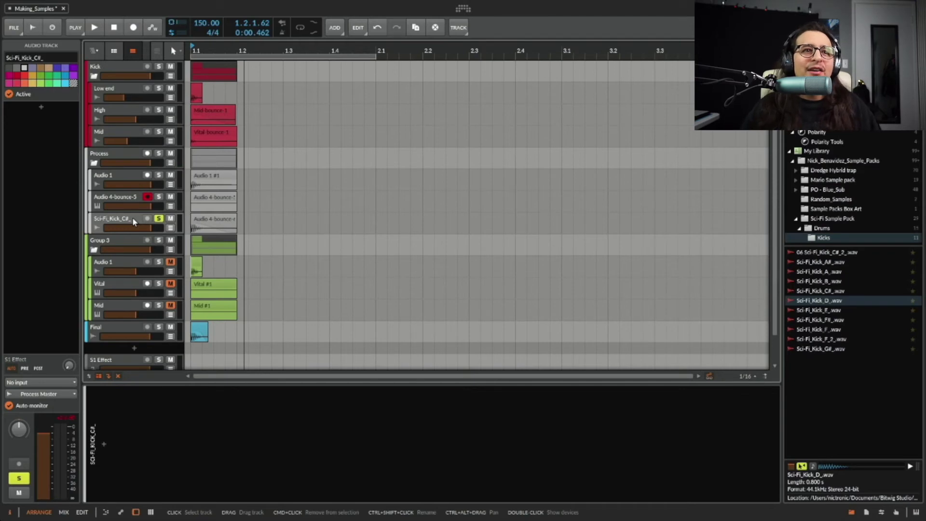
{"action": "left_click", "coordinate": [159, 219]}
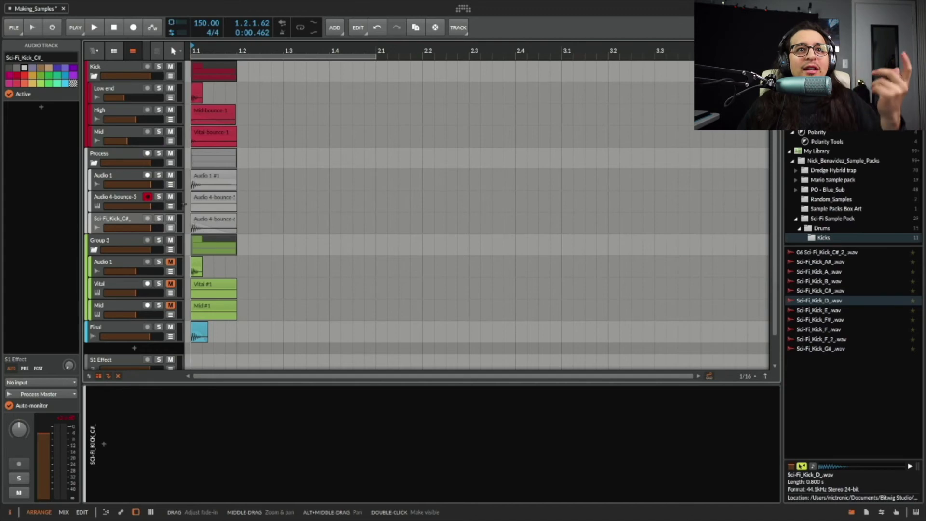
Step: Extend the Final track's audio clip to one beat long, ending at 1.2, and solo the track
{"action": "left_click", "coordinate": [200, 332]}
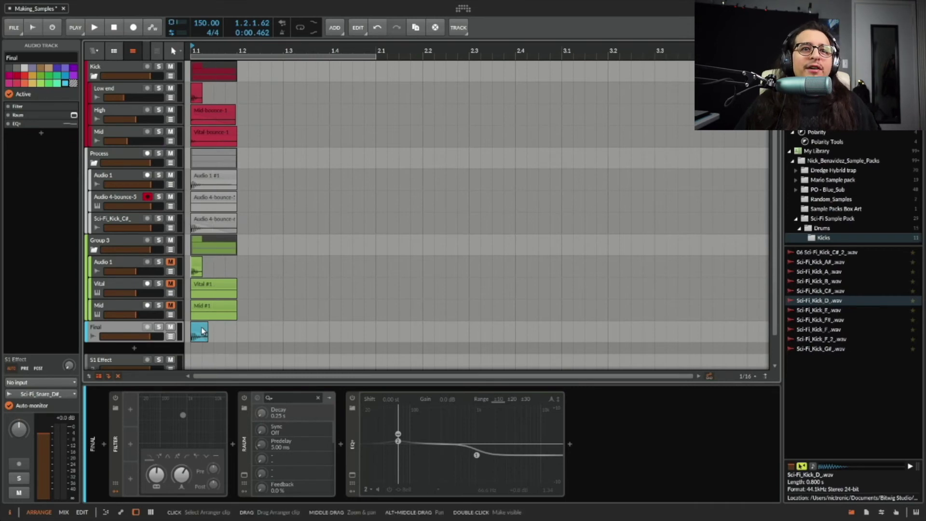
{"action": "left_click_drag", "start_coordinate": [248, 50], "coordinate": [249, 96]}
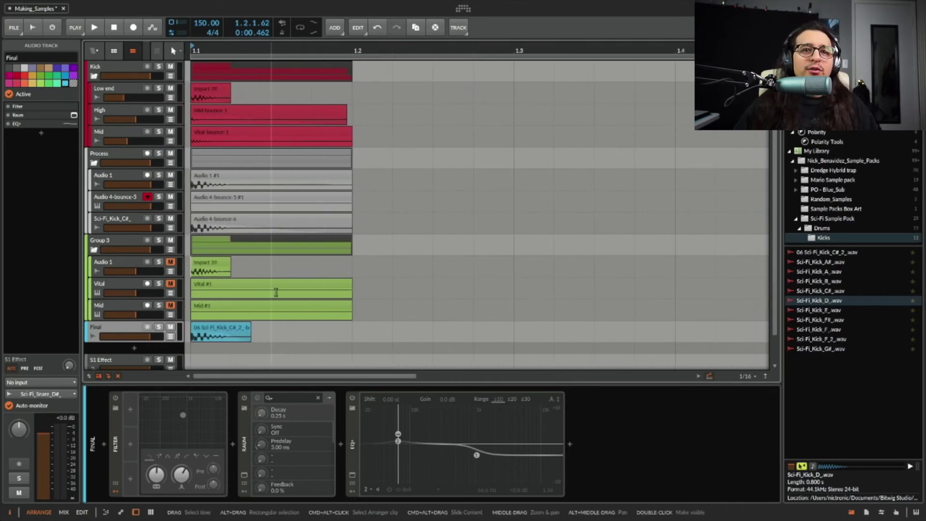
{"action": "left_click_drag", "start_coordinate": [248, 329], "coordinate": [349, 329]}
{"action": "left_click", "coordinate": [159, 326]}
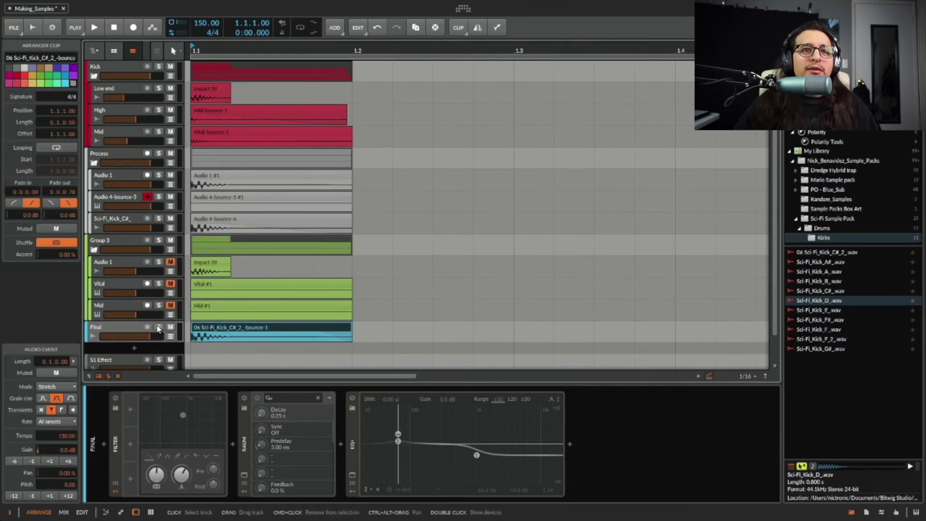
Step: Audition the soloed Final track and set its audio clip's pitch to -12.00
{"action": "key", "text": "space"}
{"action": "key", "text": "space"}
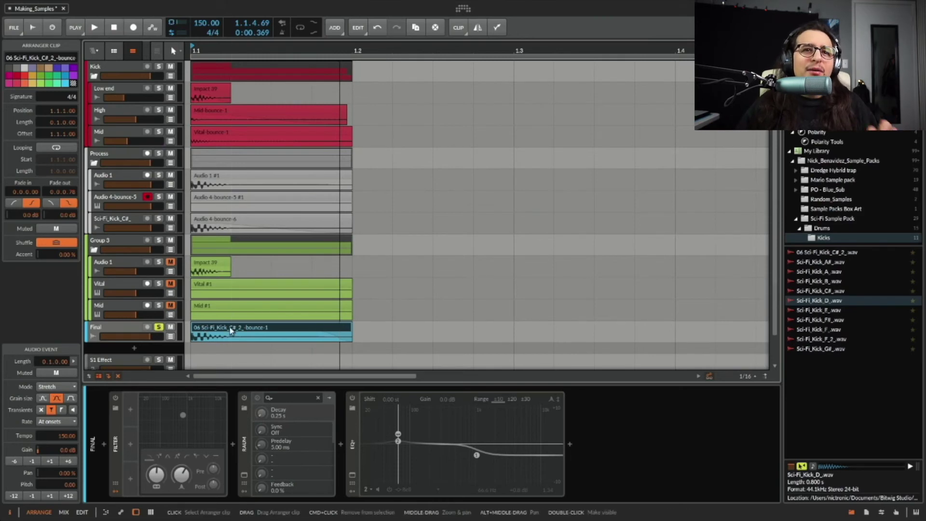
{"action": "key", "text": "space"}
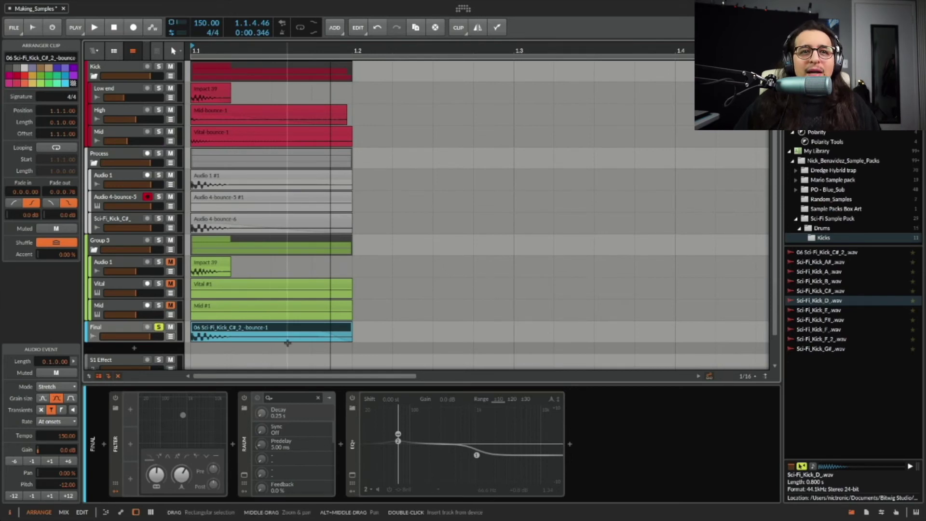
Step: Enable EQ+ on the Final track and try the Filter with an adjusted frequency and resonance, leaving the Filter bypassed
{"action": "left_click", "coordinate": [352, 399]}
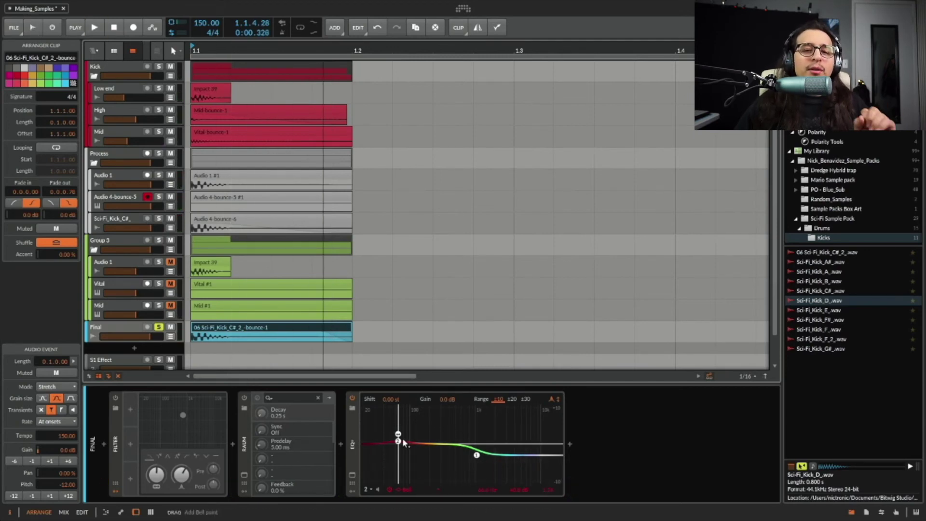
{"action": "left_click", "coordinate": [115, 398]}
{"action": "left_click", "coordinate": [115, 398]}
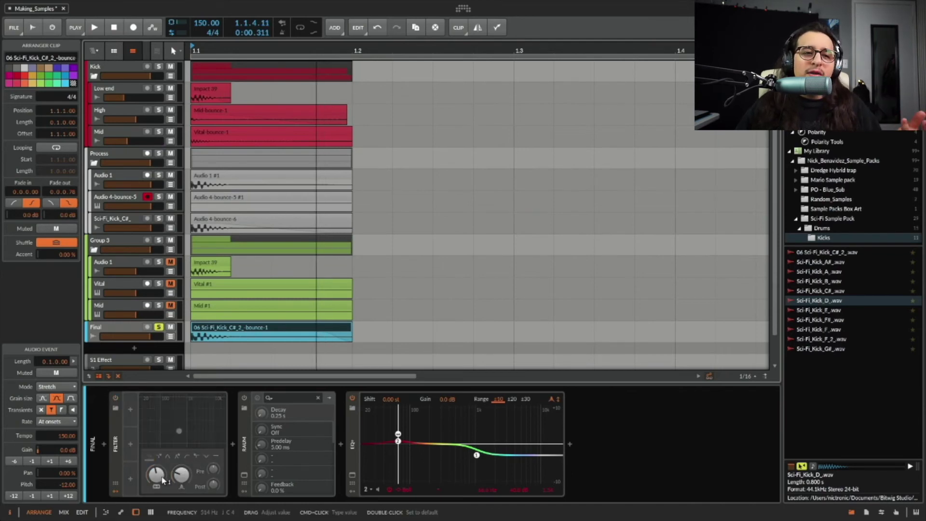
{"action": "left_click", "coordinate": [69, 496]}
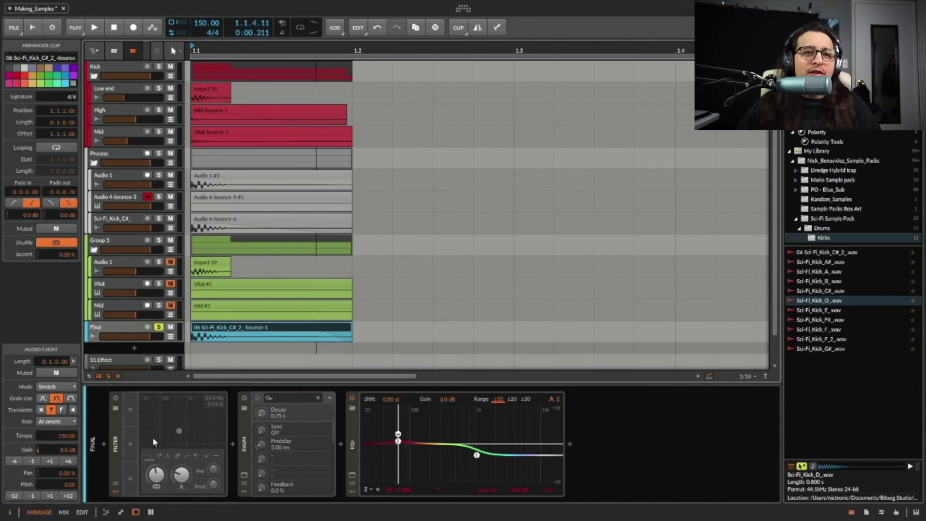
Step: Enable Raum, reduce EQ+ to its 1.05 kHz high shelf with +4.0 dB gain, and play the Final track
{"action": "double_click", "coordinate": [399, 441]}
{"action": "left_click", "coordinate": [477, 455]}
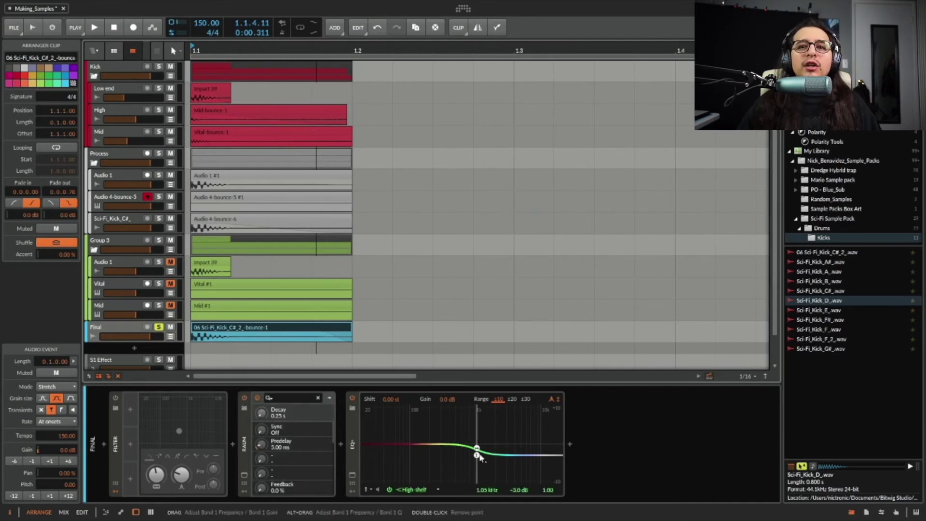
{"action": "left_click_drag", "start_coordinate": [477, 451], "coordinate": [477, 429]}
{"action": "double_click", "coordinate": [516, 489]}
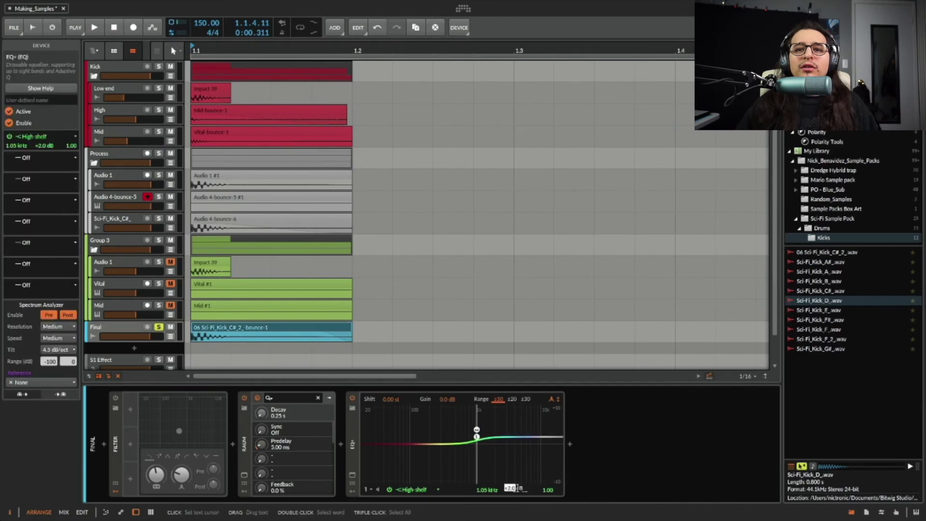
{"action": "type", "text": "4"}
{"action": "key", "text": "Return"}
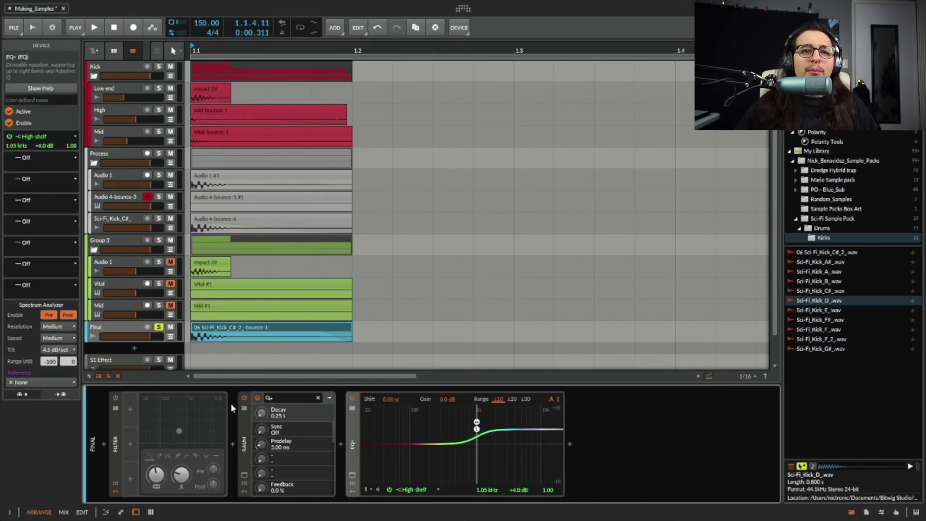
{"action": "key", "text": "space"}
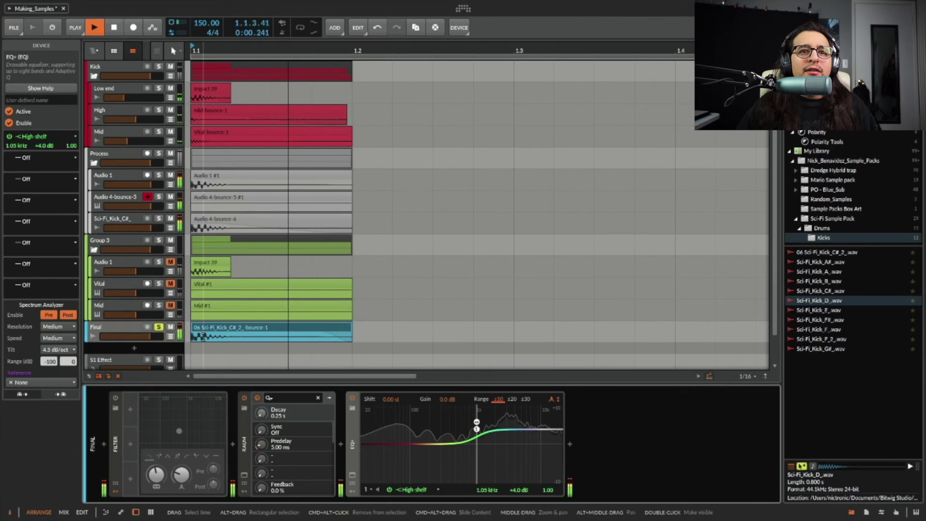
{"action": "key", "text": "space"}
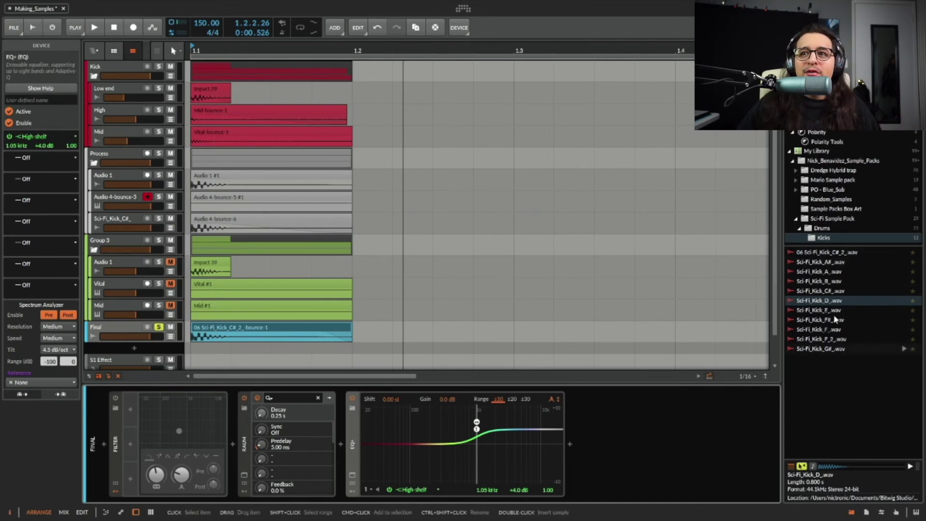
Step: Audition the Kicks folder samples in order, from 06 Sci-Fi_Kick_C#_2_.wav through Sci-Fi_Kick_G#_.wav
{"action": "left_click", "coordinate": [832, 255]}
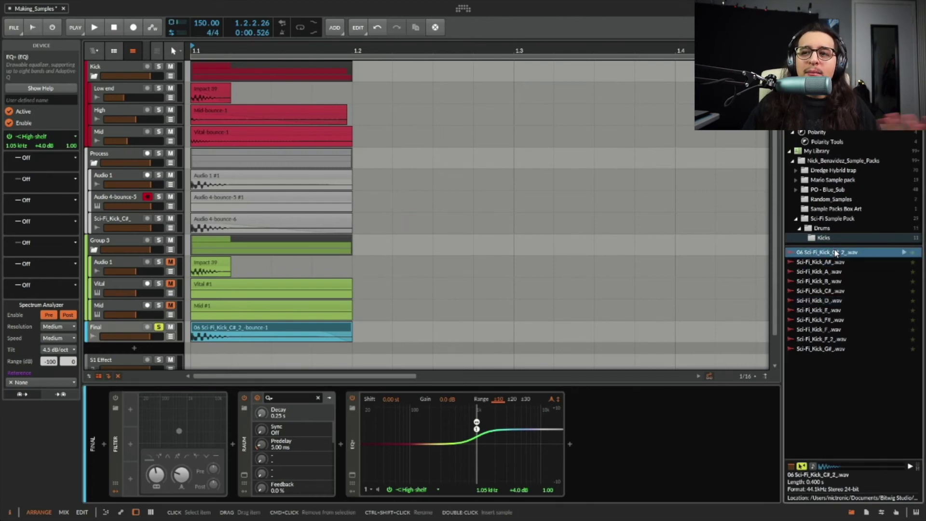
{"action": "key", "text": "Down"}
{"action": "key", "text": "Down"}
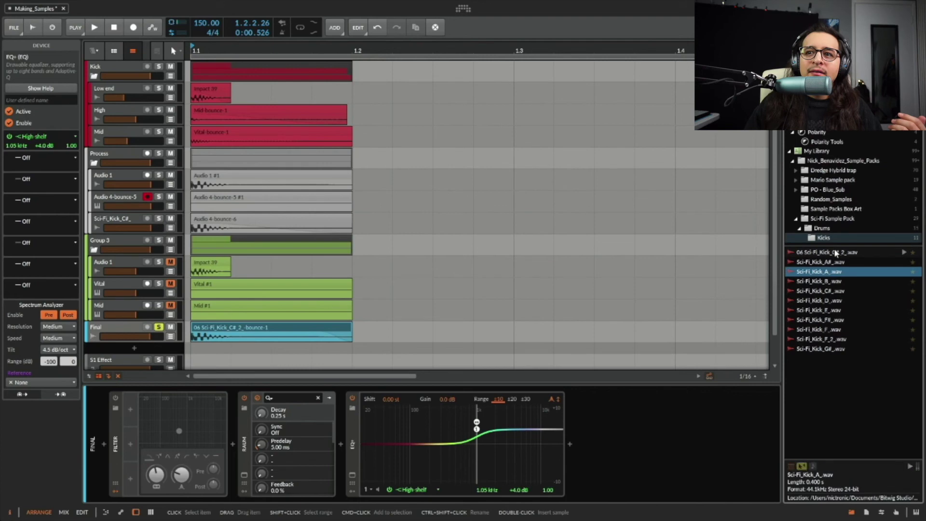
{"action": "key", "text": "Down"}
{"action": "key", "text": "Down"}
{"action": "key", "text": "Down"}
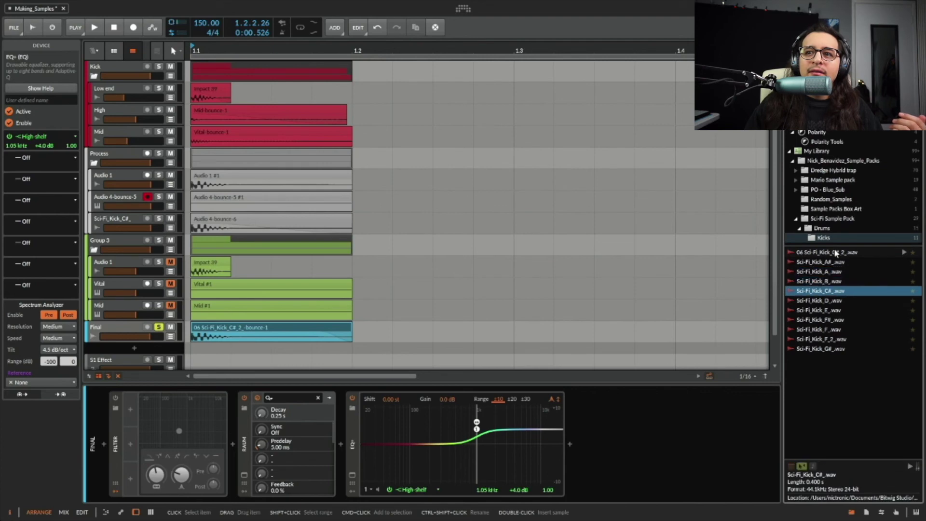
{"action": "key", "text": "Down"}
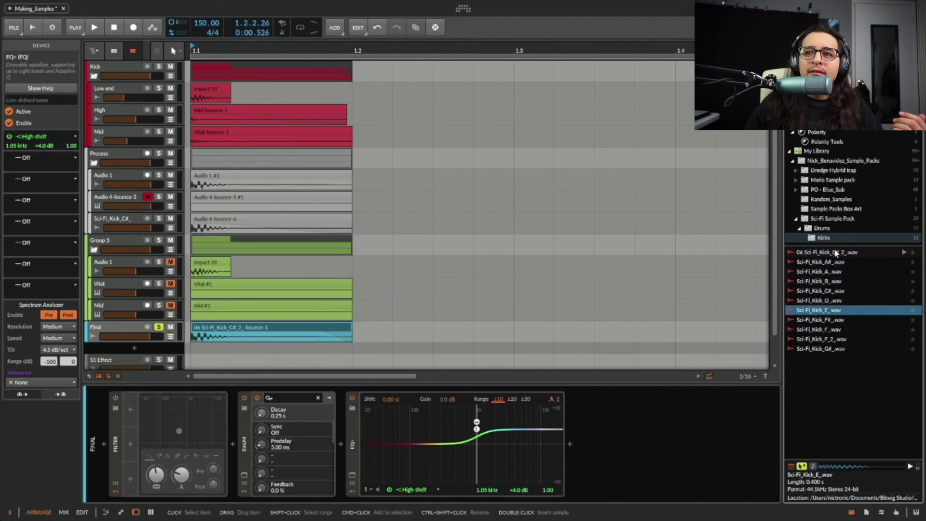
{"action": "key", "text": "Down"}
{"action": "key", "text": "Down"}
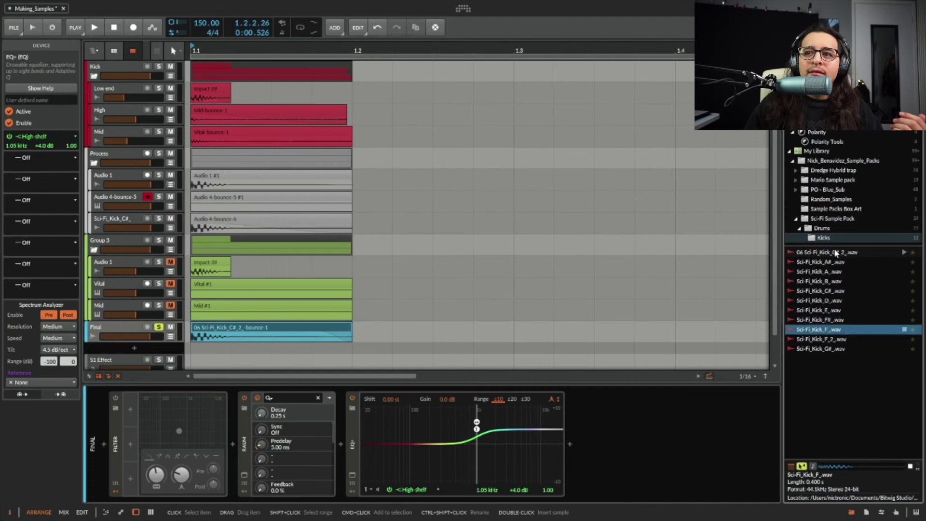
{"action": "key", "text": "Down"}
{"action": "key", "text": "Down"}
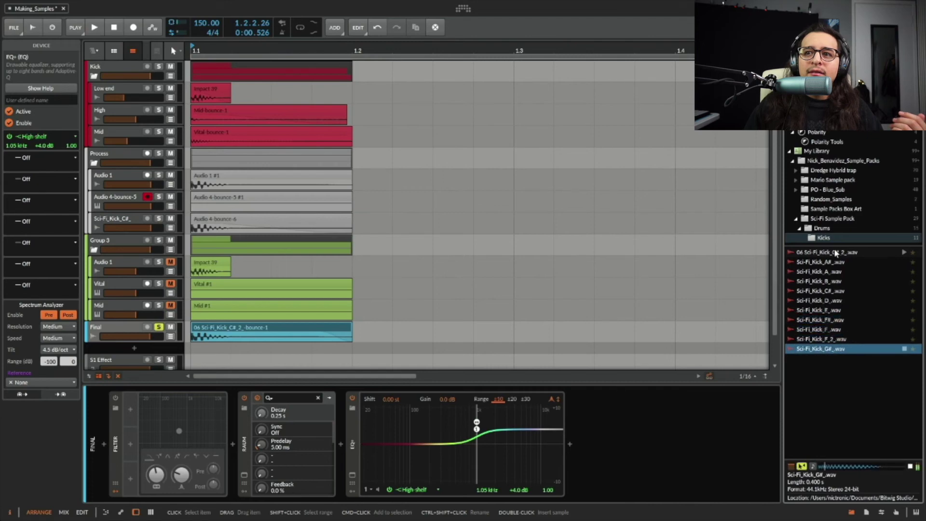